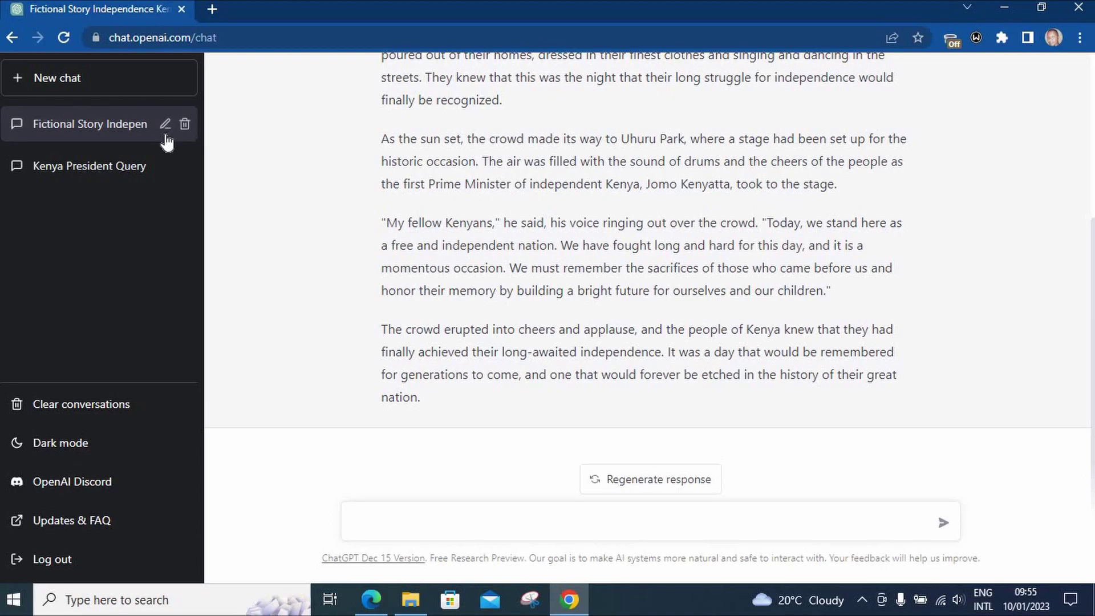
Delete the "Fictional Story Independence" conversation from the chat history
left_click(184, 125)
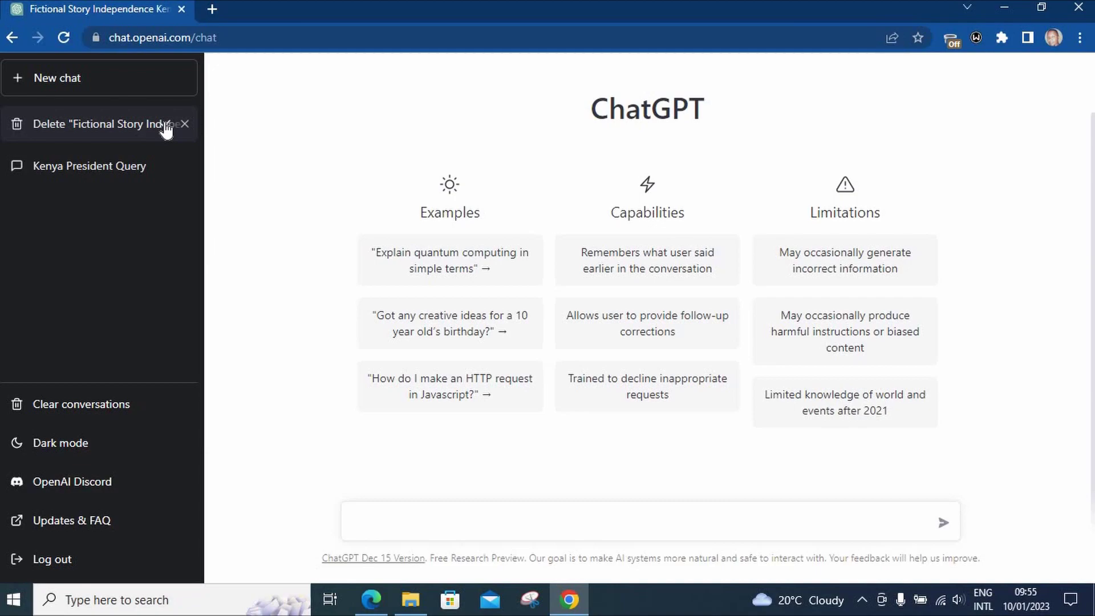
left_click(169, 124)
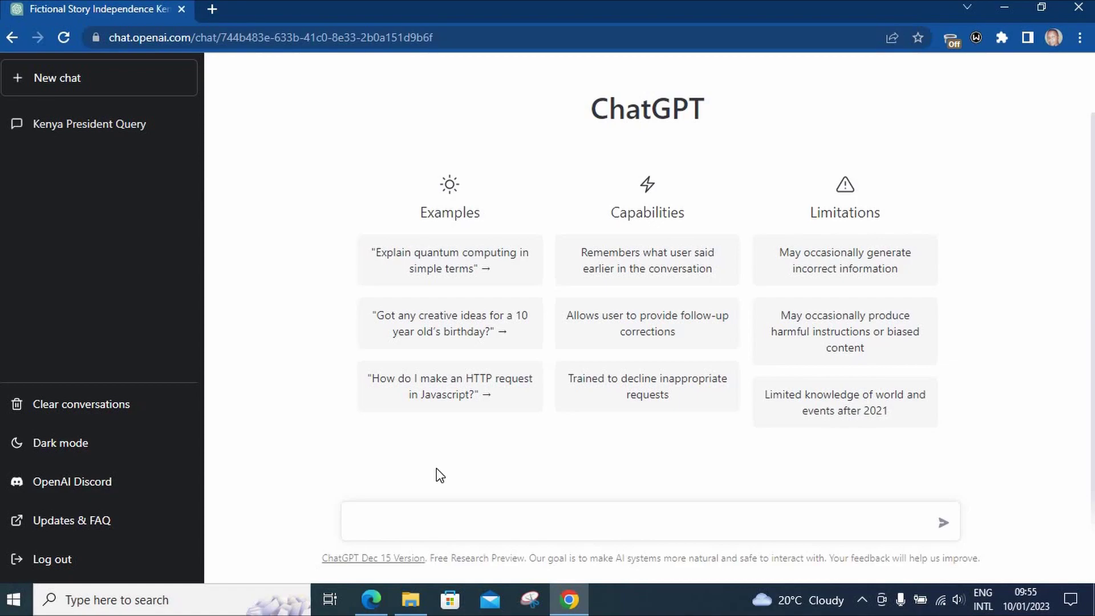
Submit the prompt "Write a romantic story between two couples that fell in love in Nairobi"
left_click(435, 524)
type("Write a romantic story between")
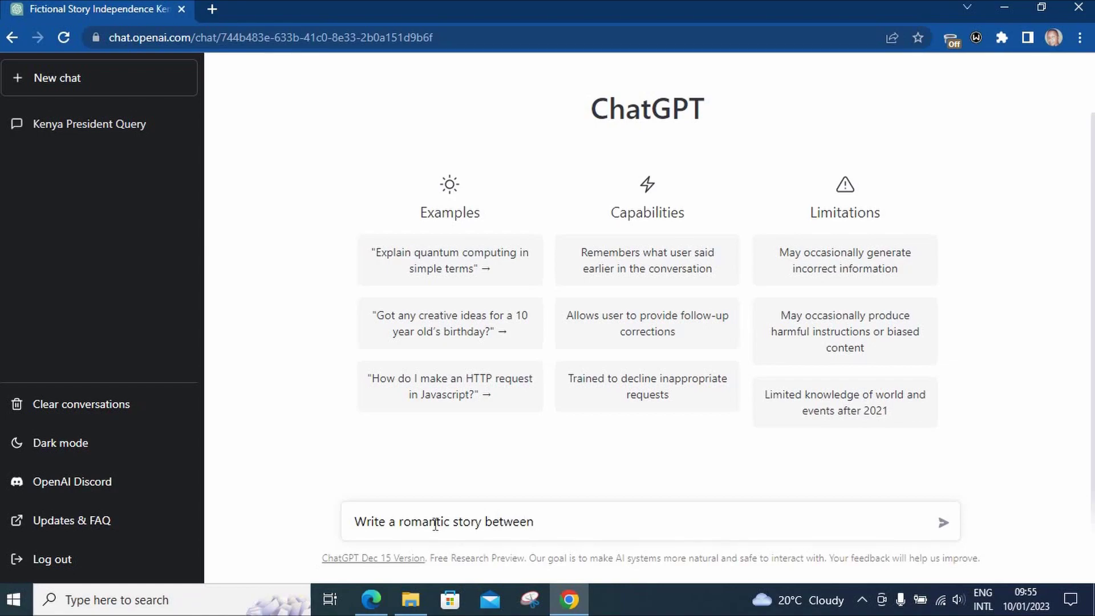
type(" two couples that fell in love")
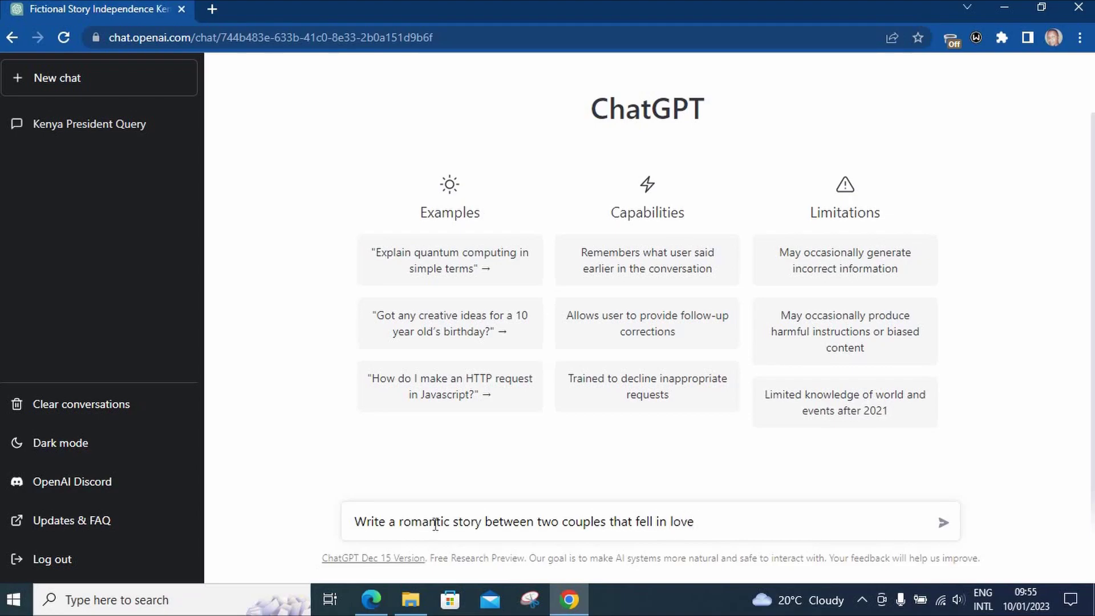
type(" in Nairobi")
key("Return")
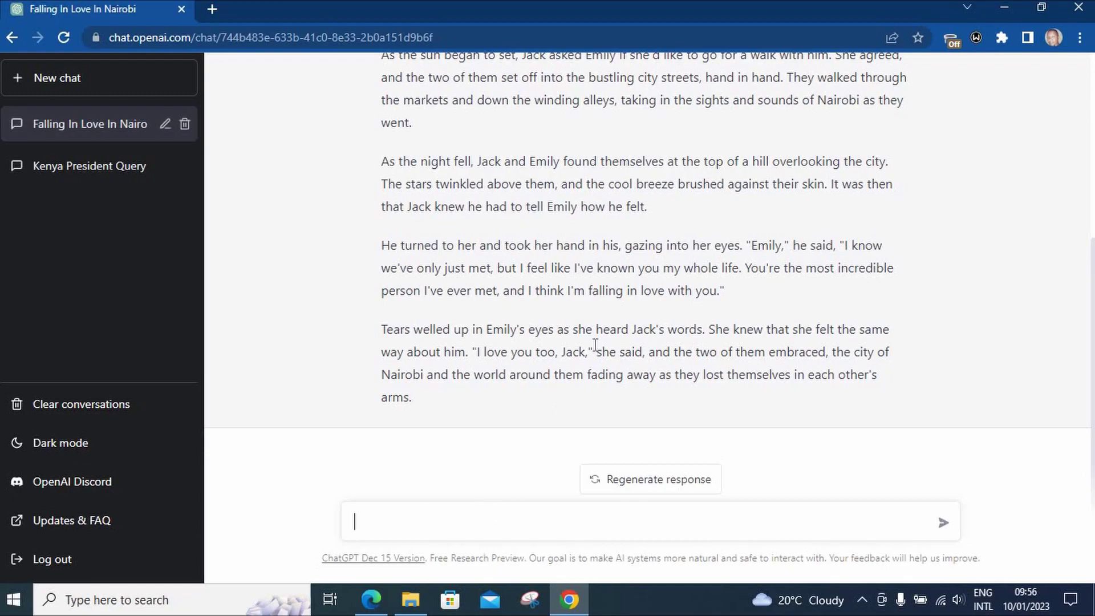
Review the generated story from its opening and highlight the first character's name in the first sentence
scroll(605, 362, "up", 4)
scroll(608, 368, "down", 4)
scroll(604, 362, "up", 1)
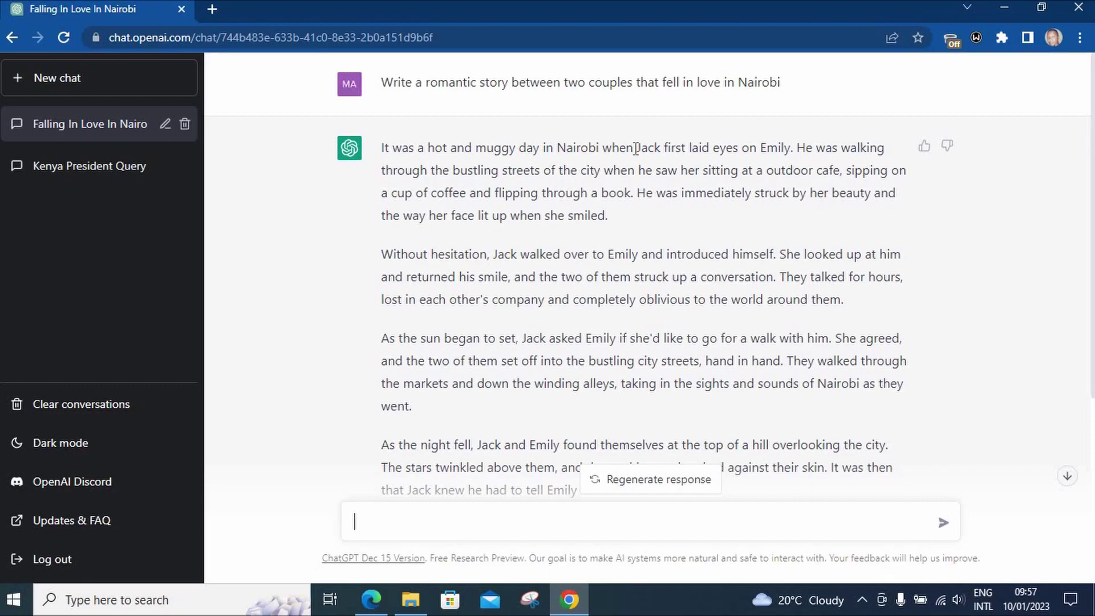
left_click_drag(637, 149, 660, 149)
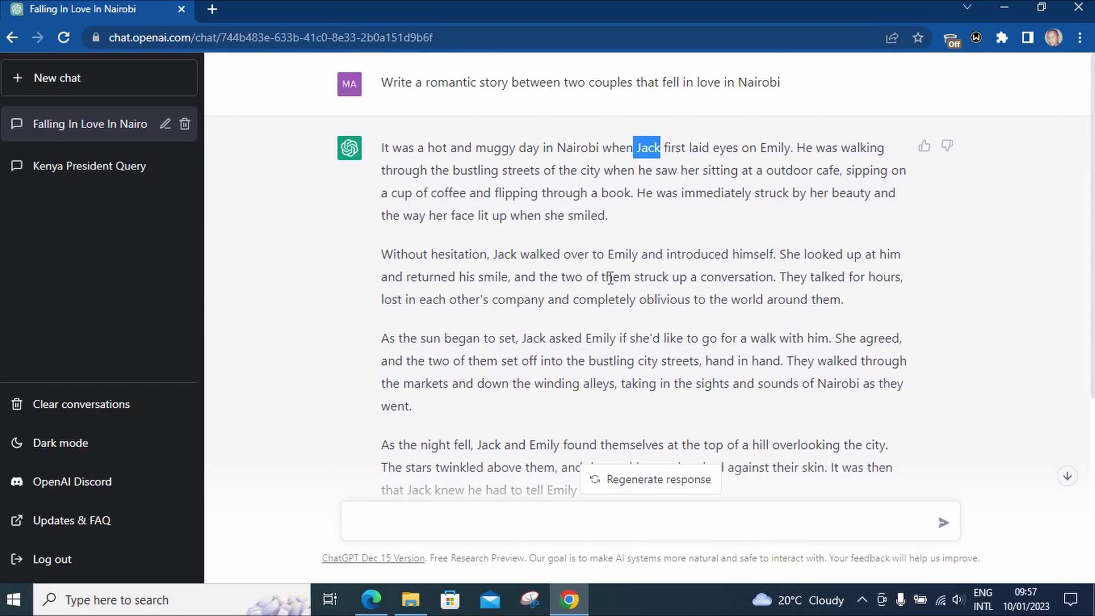
Send the follow-up request "Can you kindly change the names of the characters in the story to swahili names"
left_click(410, 521)
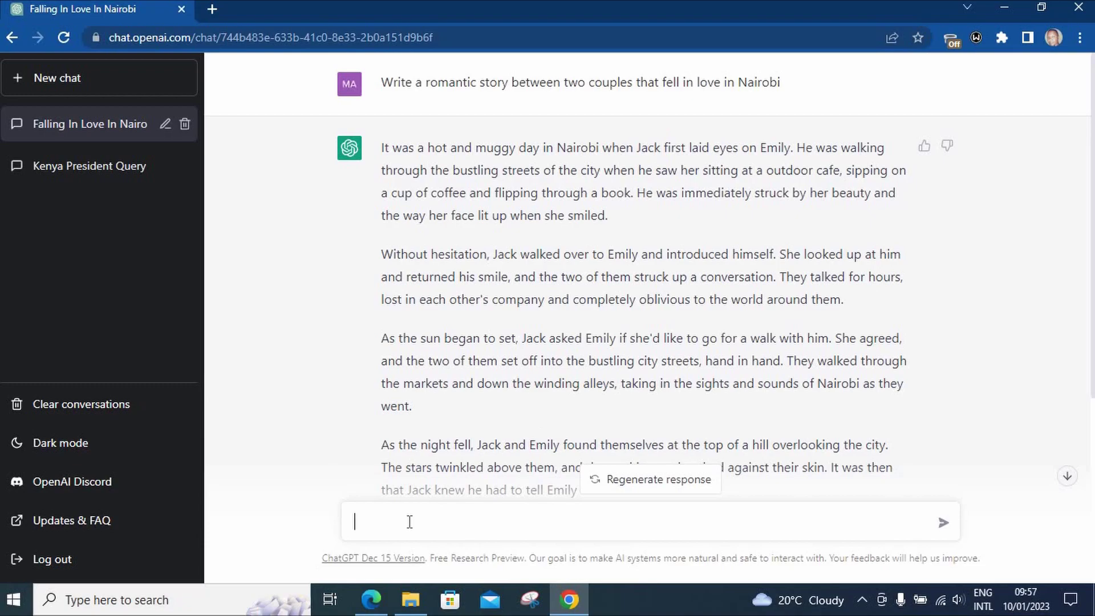
type("Can you kindly change the names")
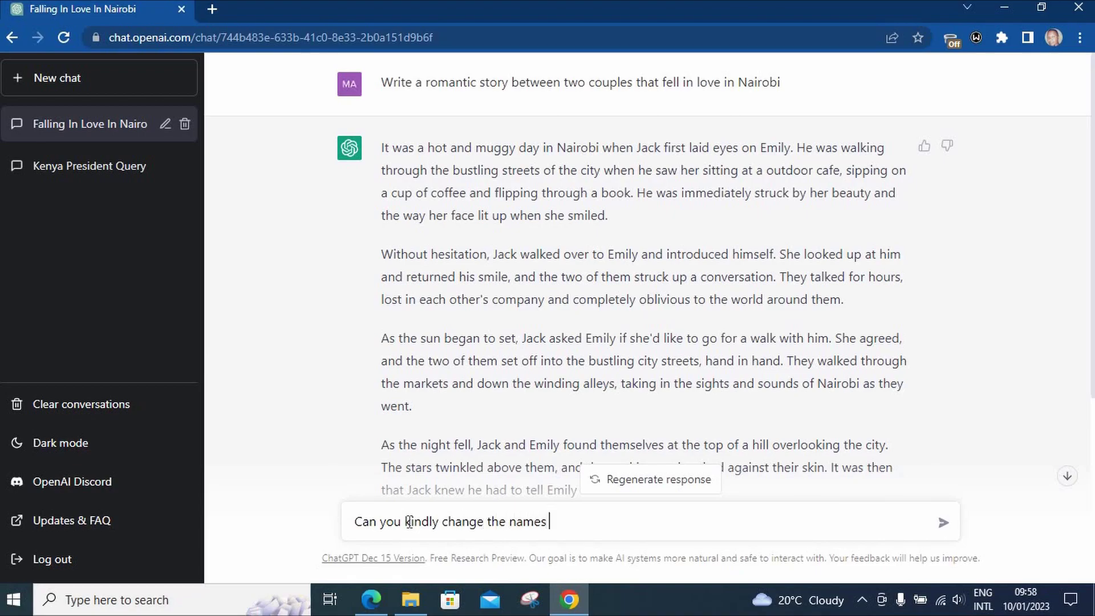
type(" of")
type(" the sro")
type("tory")
key("BackSpace")
key("BackSpace")
key("BackSpace")
key("BackSpace")
type("Cha")
key("BackSpace")
key("BackSpace")
key("BackSpace")
key("BackSpace")
type("ca")
key("BackSpace")
type("he characters")
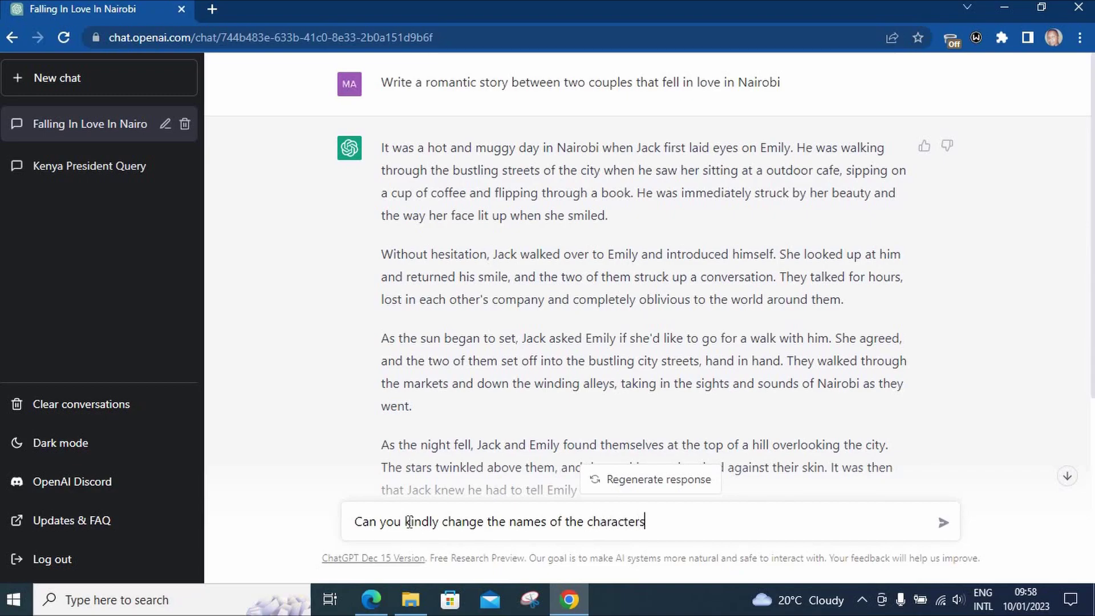
type(" in the story to swahili names")
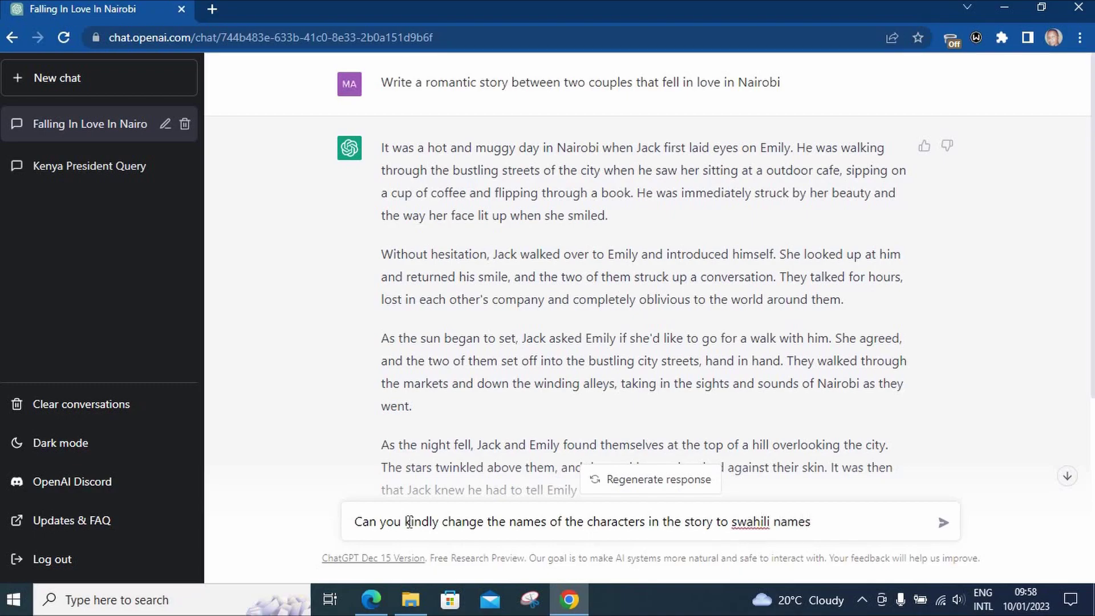
key("Return")
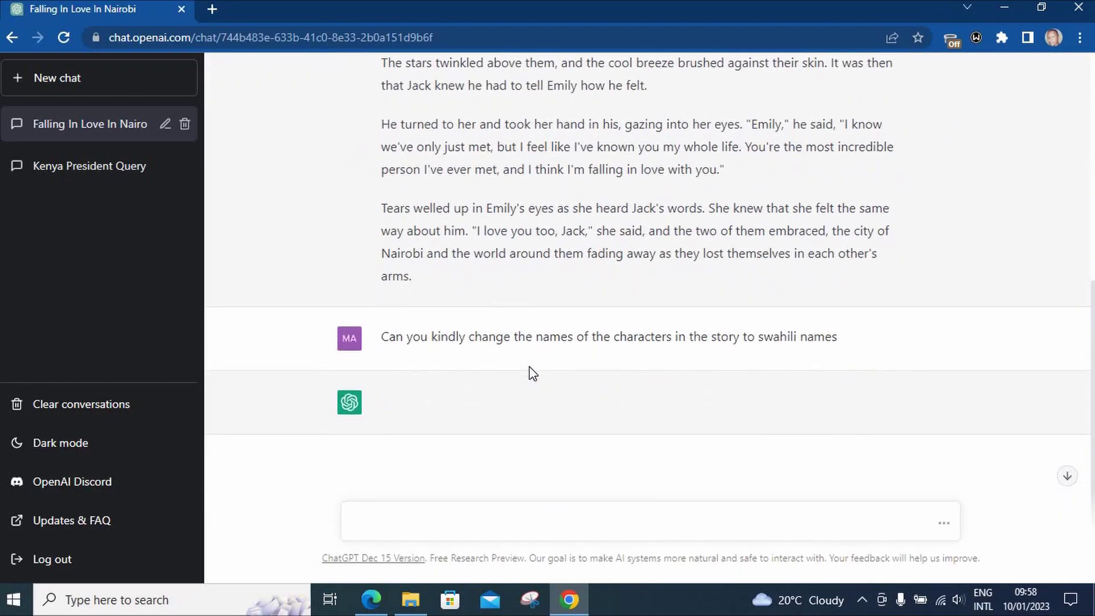